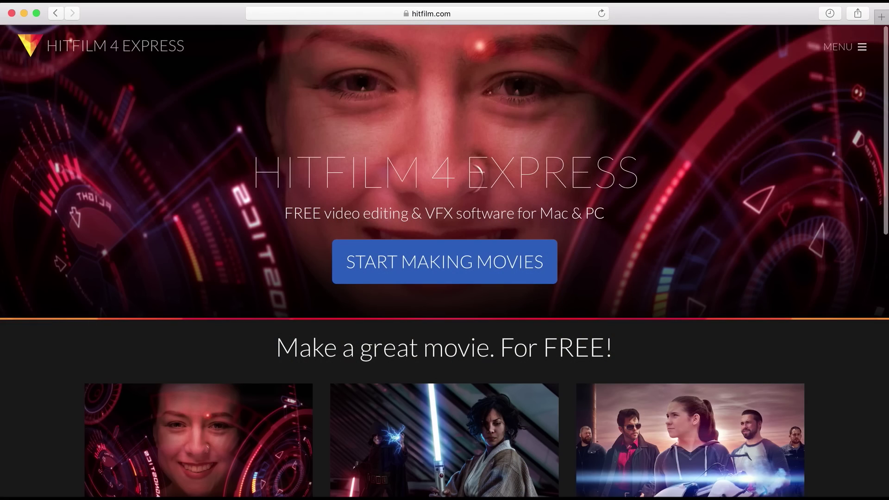
pyautogui.scroll(-1, 477, 178)
pyautogui.scroll(-3, 477, 178)
pyautogui.scroll(-3, 477, 178)
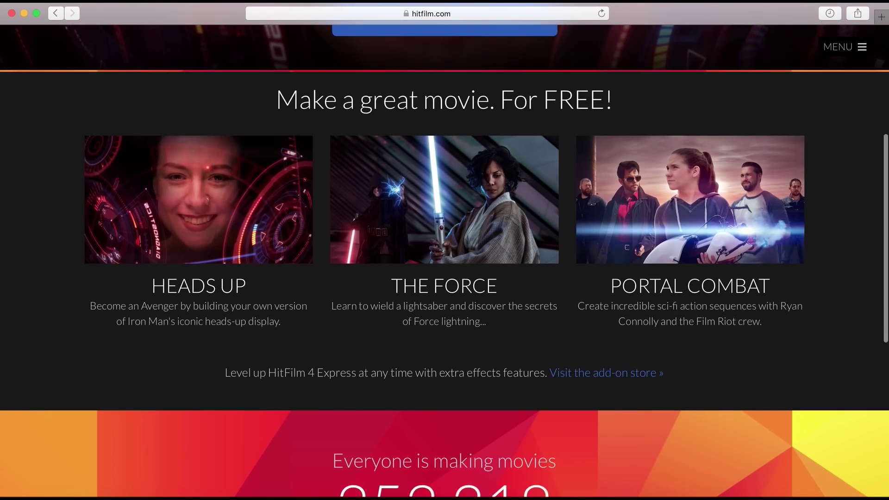
pyautogui.scroll(-1, 445, 262)
pyautogui.scroll(-5, 445, 261)
pyautogui.scroll(-2, 445, 261)
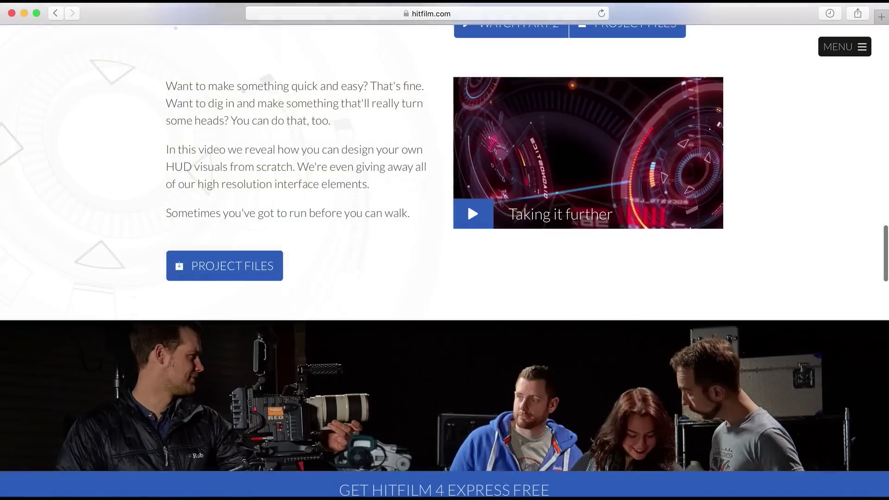
pyautogui.scroll(-2, 445, 250)
pyautogui.scroll(-3, 444, 250)
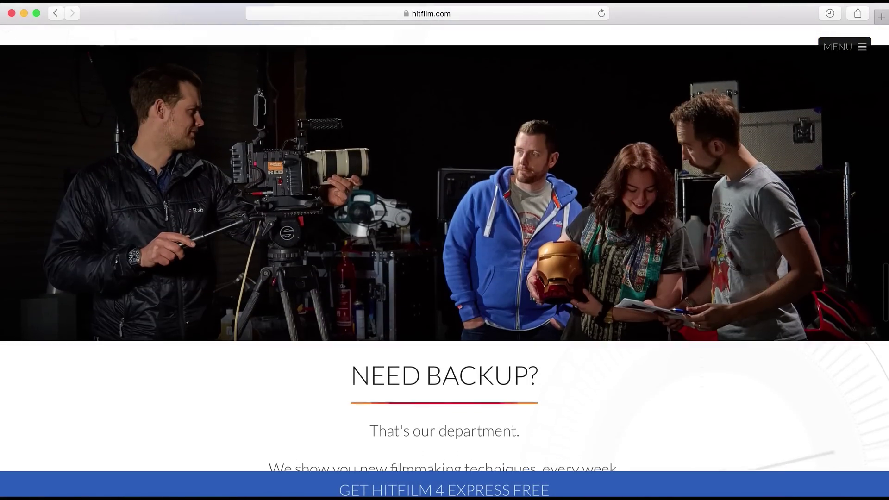
pyautogui.scroll(-1, 445, 251)
pyautogui.scroll(-4, 445, 250)
pyautogui.scroll(-2, 445, 250)
pyautogui.scroll(-2, 445, 250)
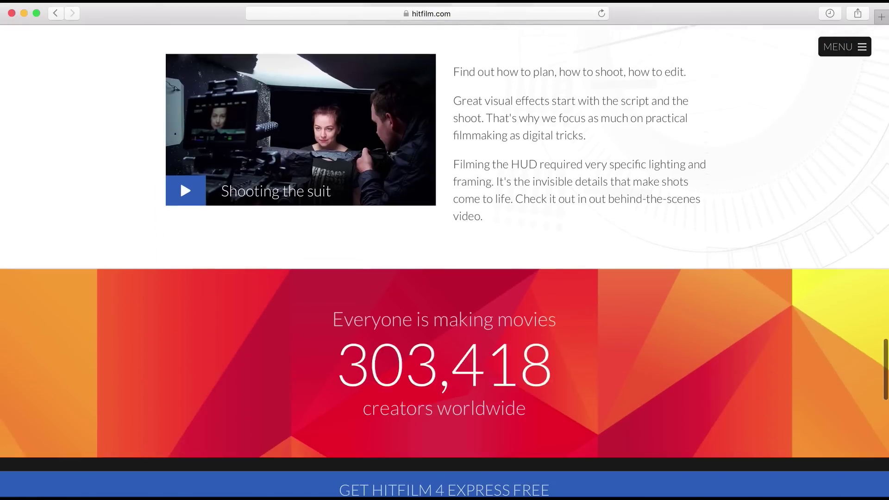
pyautogui.scroll(-2, 445, 250)
pyautogui.scroll(-1, 445, 250)
pyautogui.scroll(-1, 445, 250)
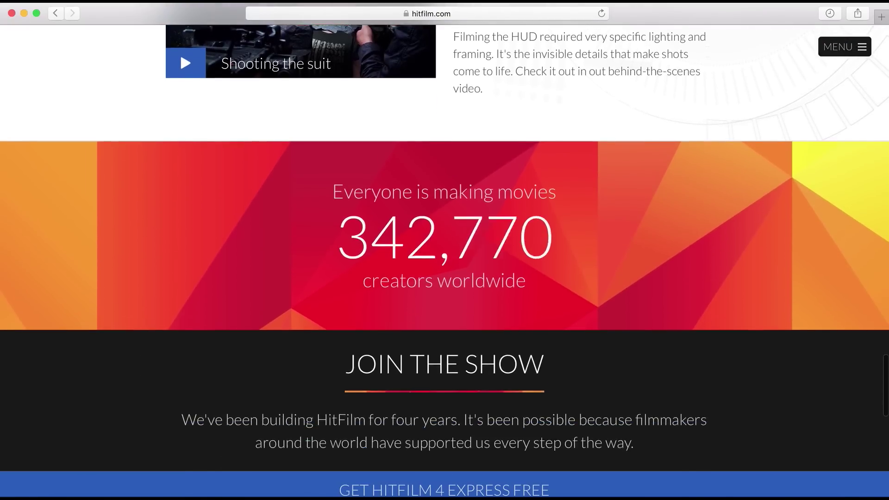
pyautogui.scroll(-3, 445, 250)
pyautogui.scroll(-2, 445, 251)
pyautogui.scroll(-4, 445, 250)
pyautogui.scroll(-1, 445, 250)
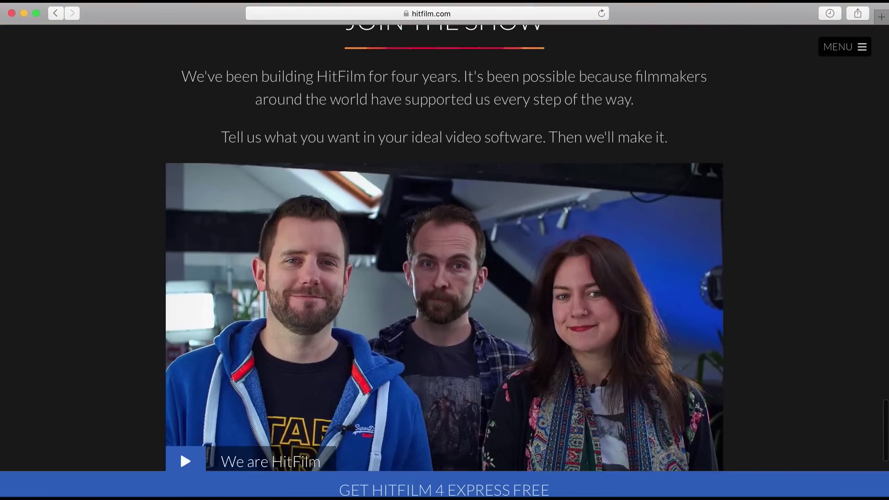
pyautogui.scroll(-2, 445, 250)
pyautogui.scroll(-1, 445, 250)
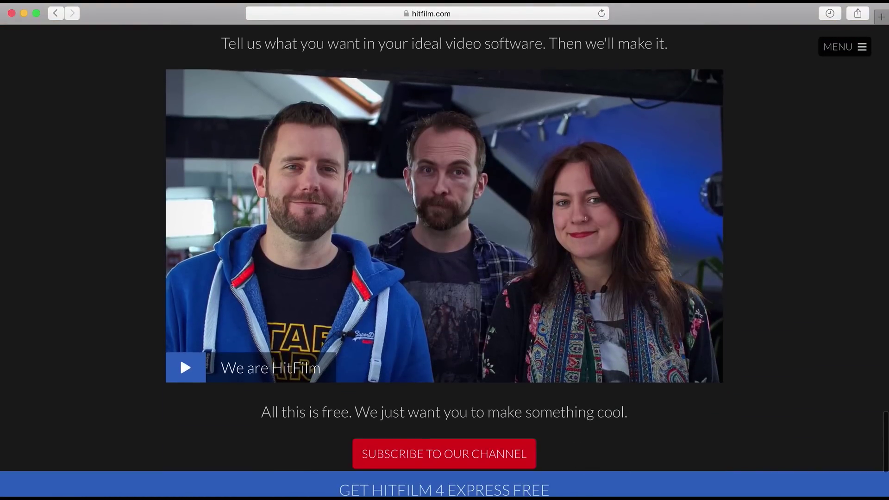
pyautogui.scroll(-1, 445, 251)
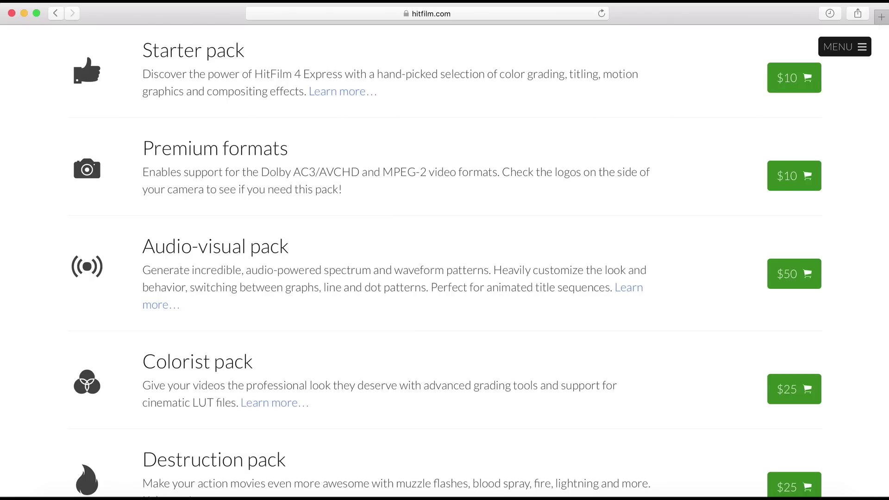
pyautogui.scroll(-3, 445, 264)
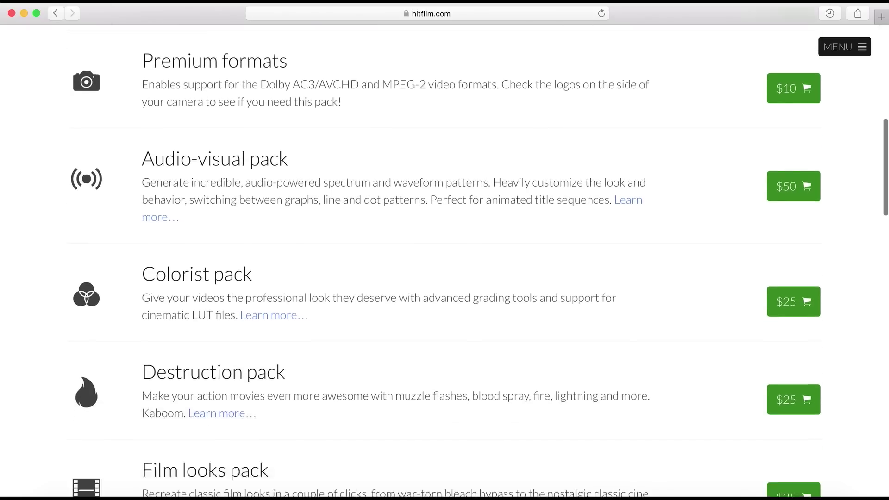
pyautogui.scroll(-5, 445, 264)
pyautogui.scroll(-1, 445, 264)
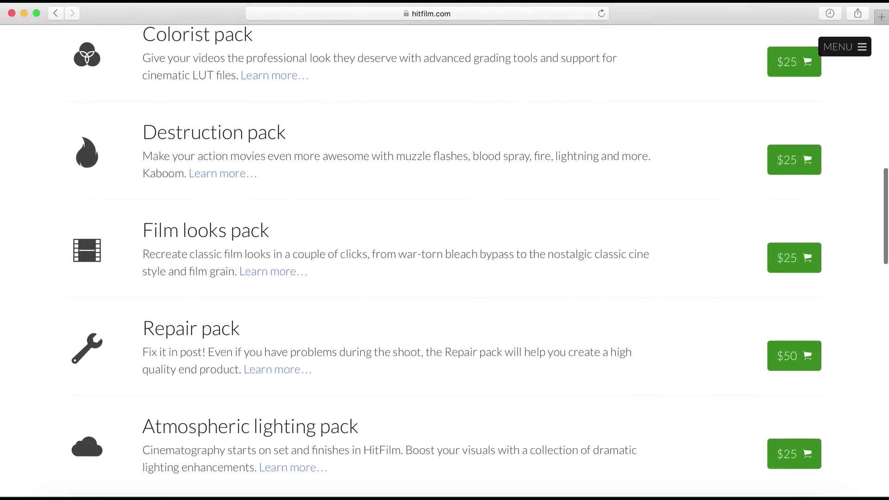
pyautogui.scroll(-2, 445, 264)
pyautogui.scroll(-3, 445, 264)
pyautogui.scroll(-1, 445, 265)
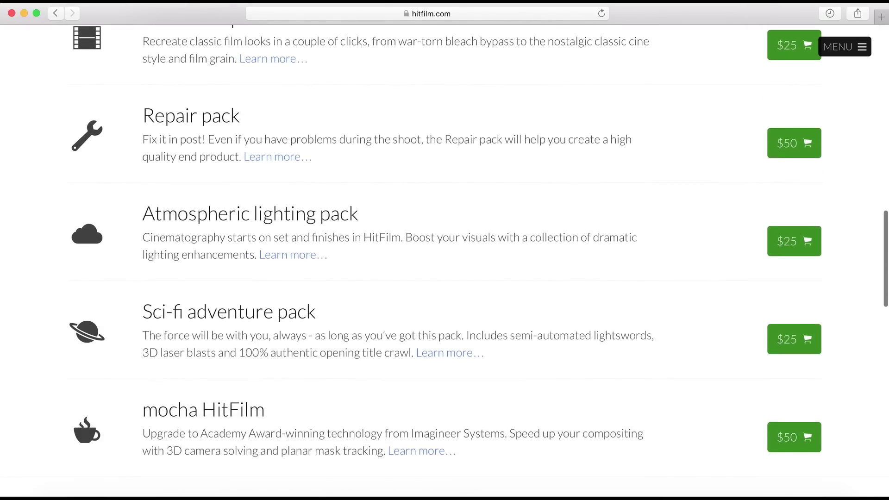
pyautogui.scroll(-1, 445, 264)
pyautogui.scroll(-2, 445, 263)
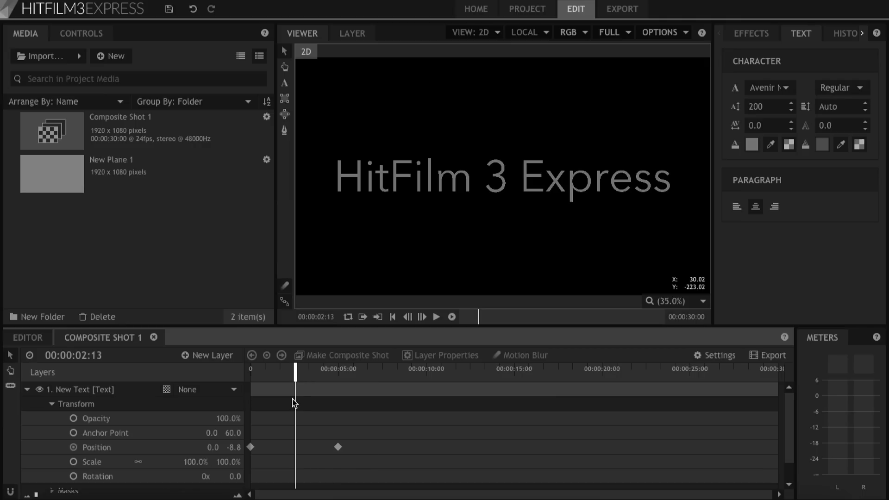
# - Scrub near the keyframes and bring up the second Position keyframe's interpolation options
pyautogui.moveTo(296, 374); pyautogui.dragTo(297, 389)
pyautogui.rightClick(338, 447)
pyautogui.moveTo(379, 437)
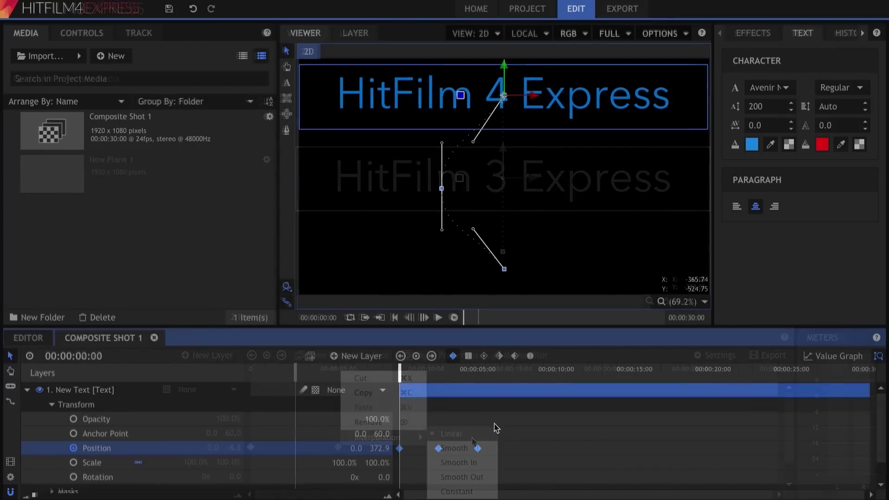
# - Reshape the text's motion path curve at the middle Position keyframe and play it back
pyautogui.click(438, 448)
pyautogui.rightClick(438, 448)
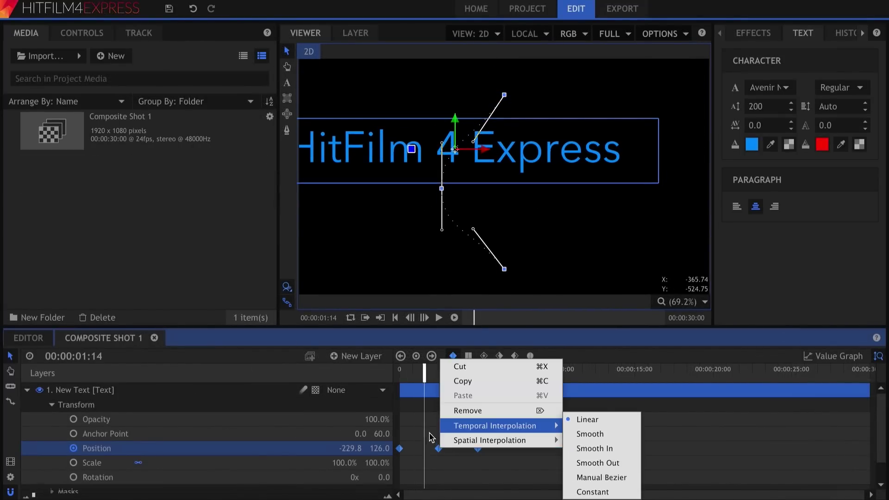
pyautogui.click(438, 449)
pyautogui.moveTo(445, 234); pyautogui.dragTo(422, 227)
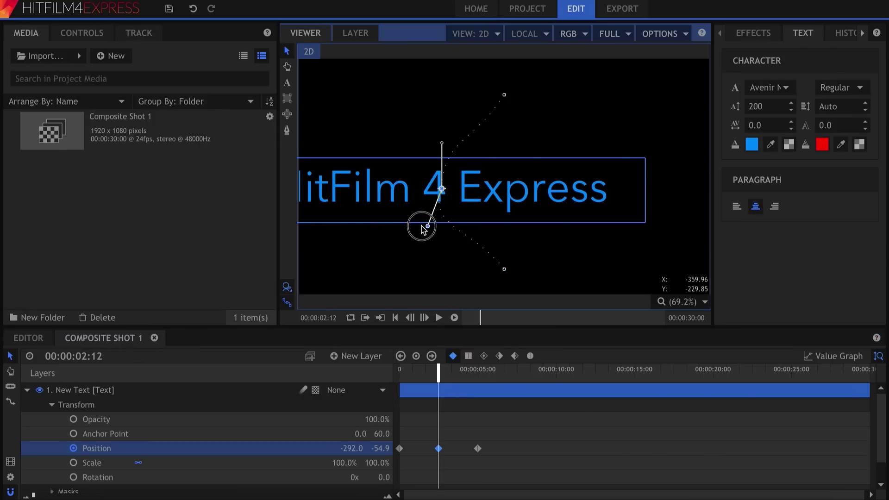
pyautogui.press('space')
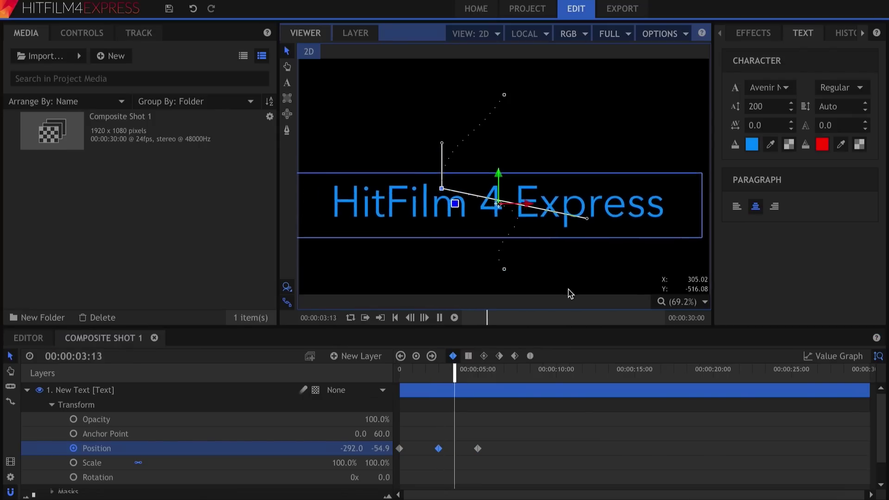
# - Show the Position value curves, raise the middle keyframe's value, then go to the last keyframe
pyautogui.click(806, 357)
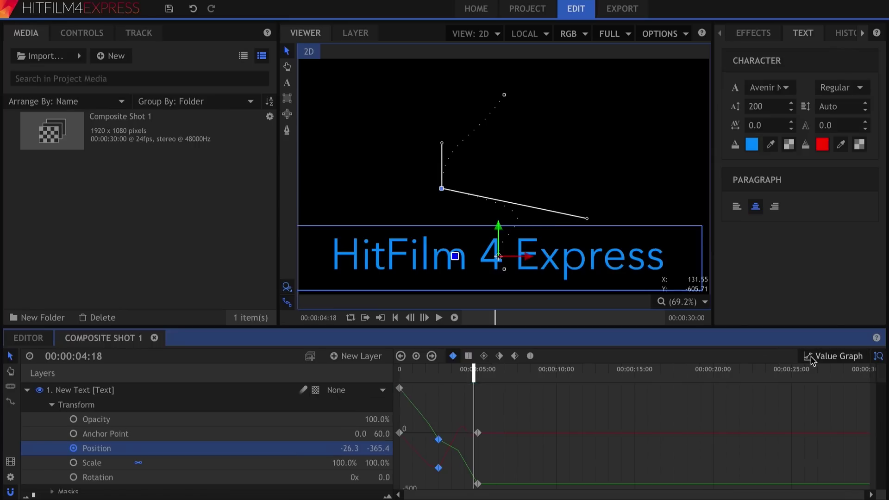
pyautogui.click(440, 440)
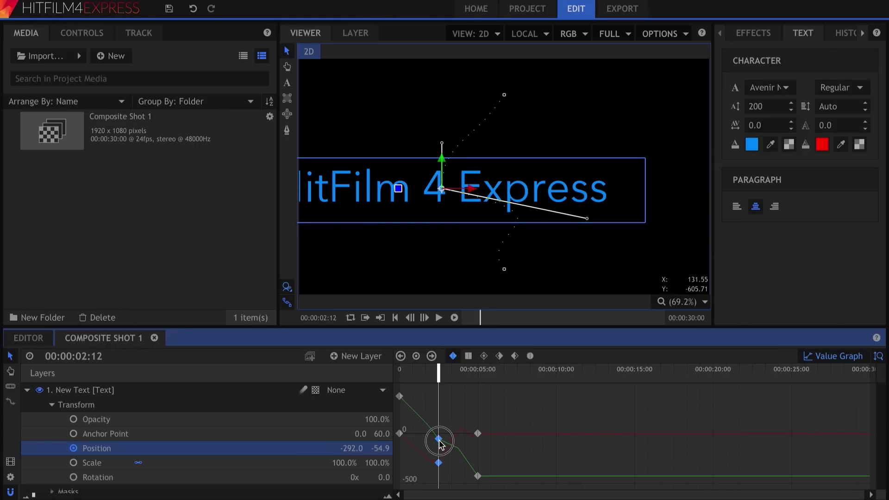
pyautogui.moveTo(440, 445); pyautogui.dragTo(480, 453)
pyautogui.click(477, 435)
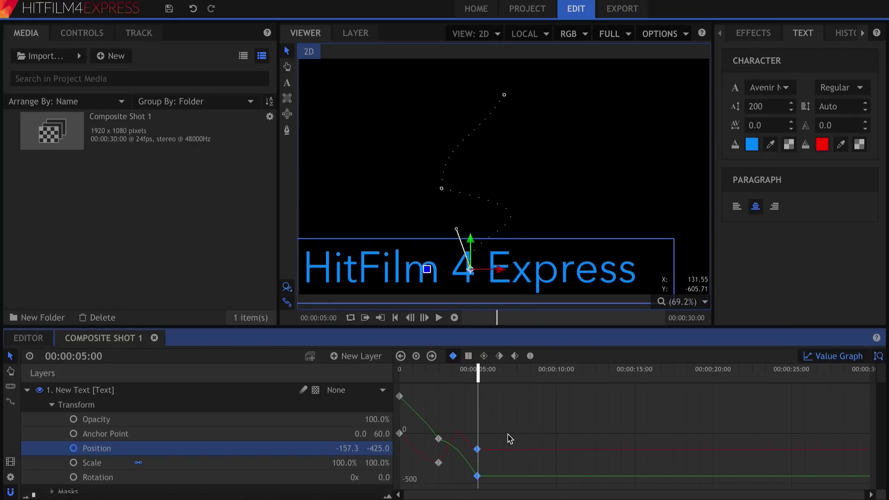
# - Lengthen the Footage clip with the Rate Stretch Tool to slow it, and preview it
pyautogui.press('space')
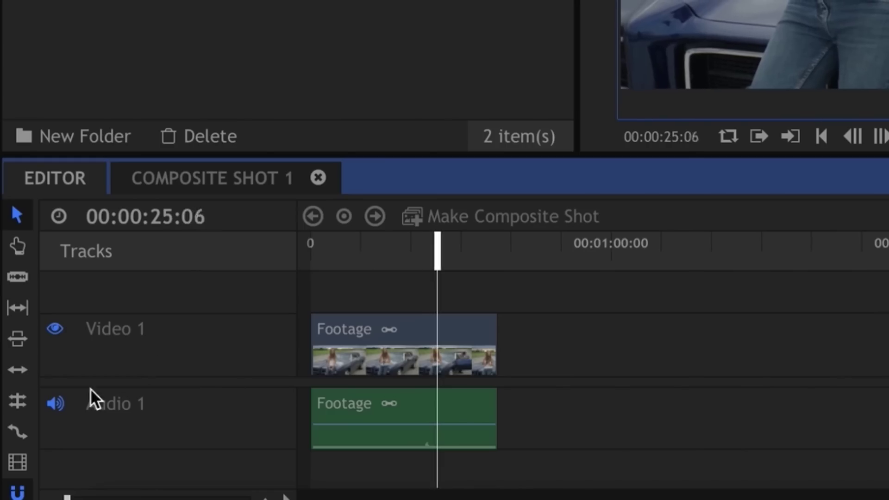
pyautogui.click(17, 431)
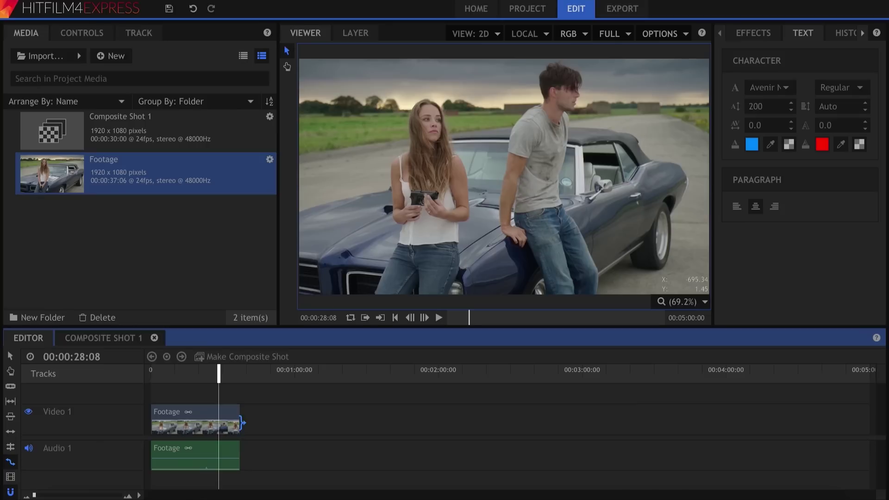
pyautogui.moveTo(241, 421); pyautogui.dragTo(282, 421)
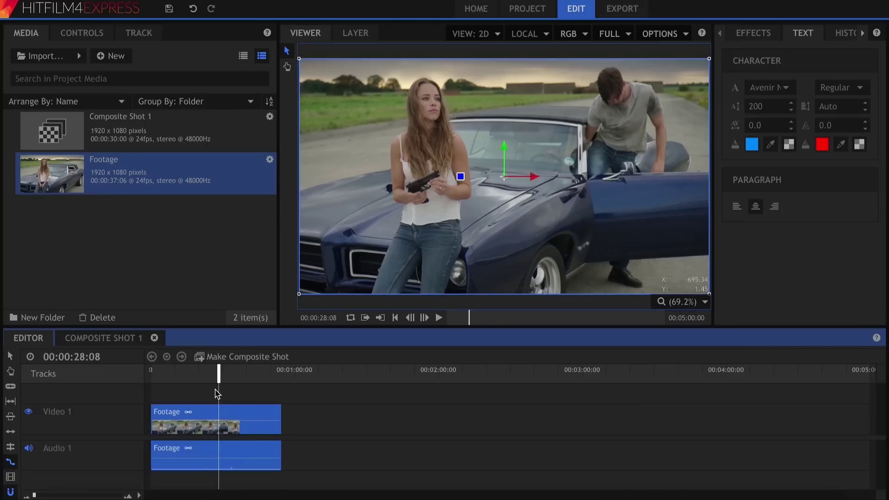
pyautogui.click(206, 375)
pyautogui.press('space')
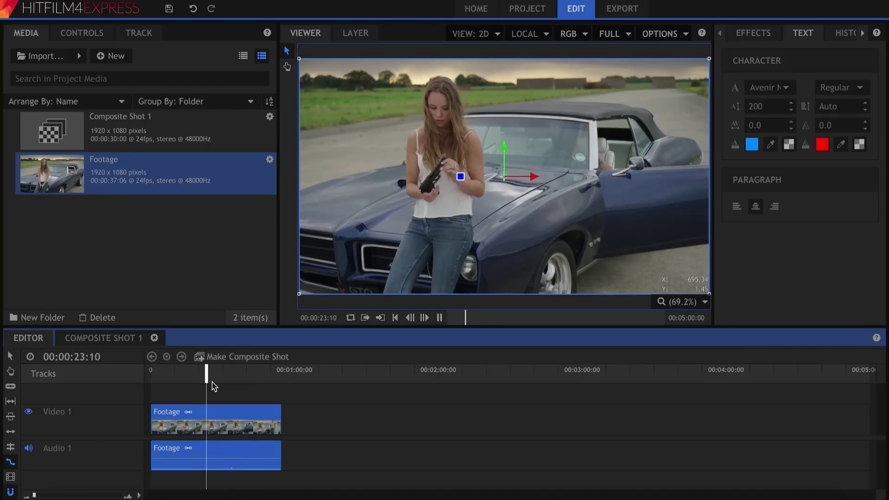
pyautogui.press('space')
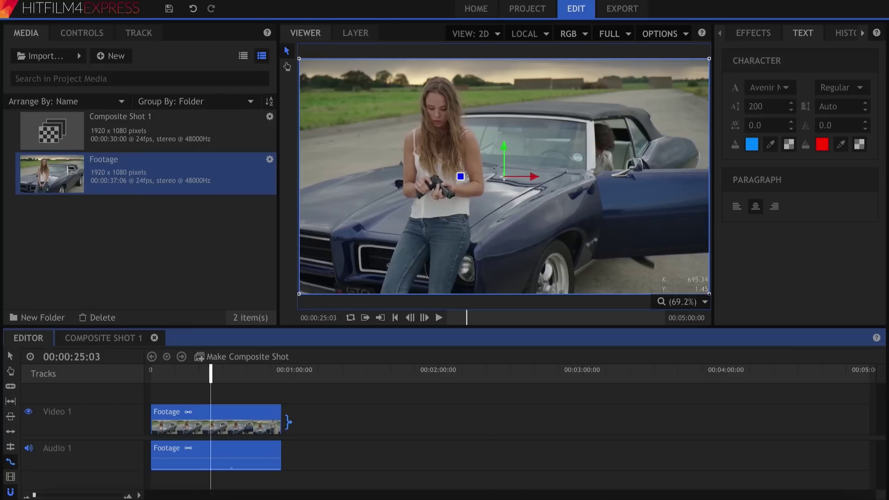
# - Shorten the Footage clip to speed it up, preview it, then undo back to the longer duration
pyautogui.click(278, 418)
pyautogui.moveTo(274, 419); pyautogui.dragTo(196, 418)
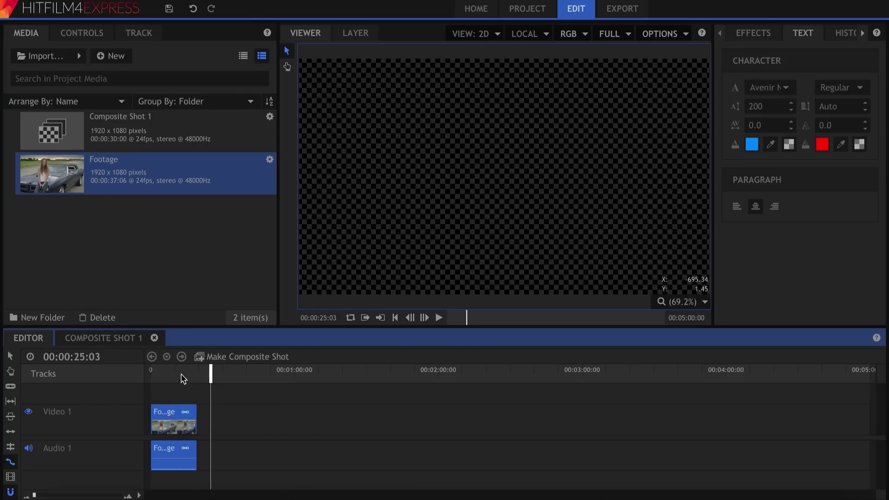
pyautogui.click(181, 375)
pyautogui.press('space')
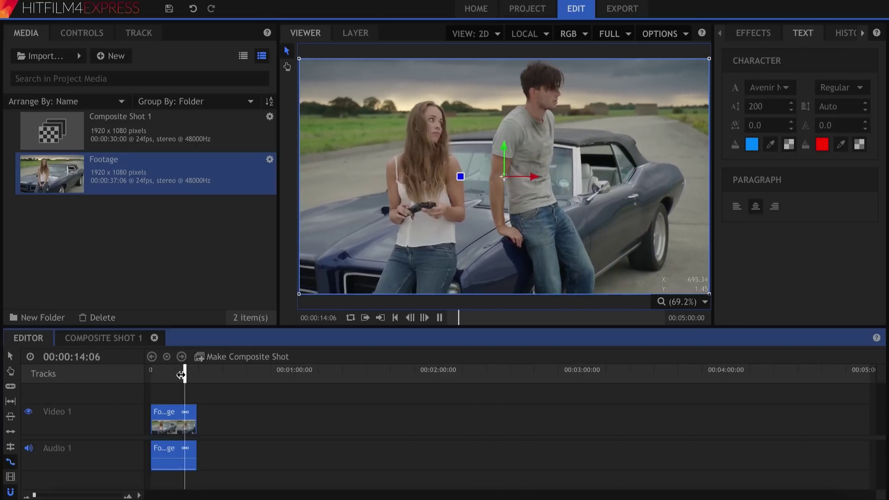
pyautogui.press('space')
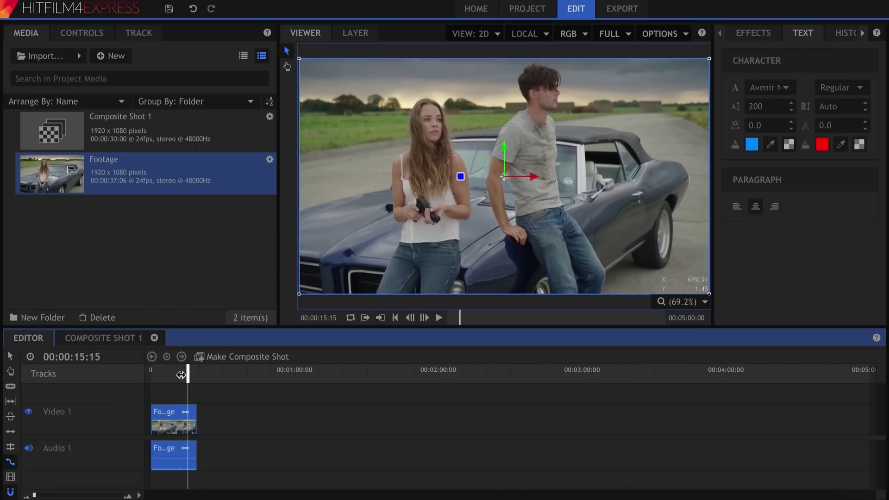
pyautogui.hotkey('ctrl', 'z')
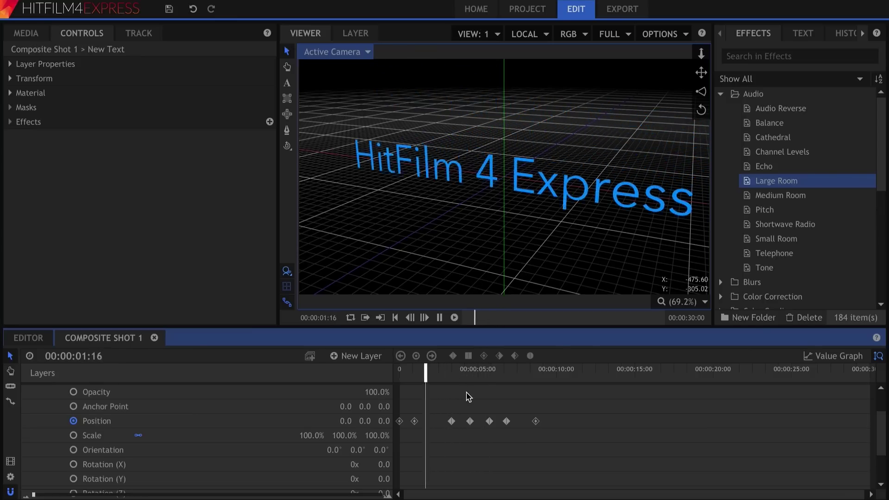
# - Select New Camera, try tilting it around its X axis, then undo the tilt
pyautogui.press('space')
pyautogui.scroll(1, 215, 390)
pyautogui.click(216, 390)
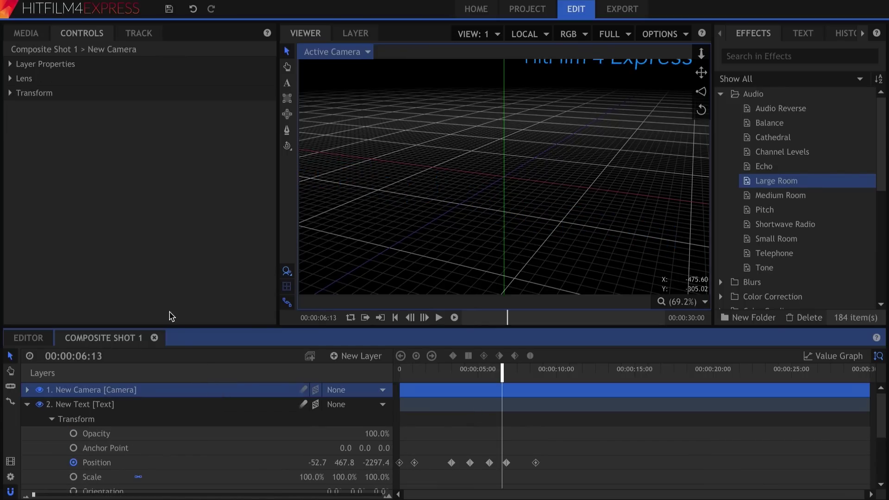
pyautogui.click(10, 92)
pyautogui.moveTo(256, 136); pyautogui.dragTo(255, 134)
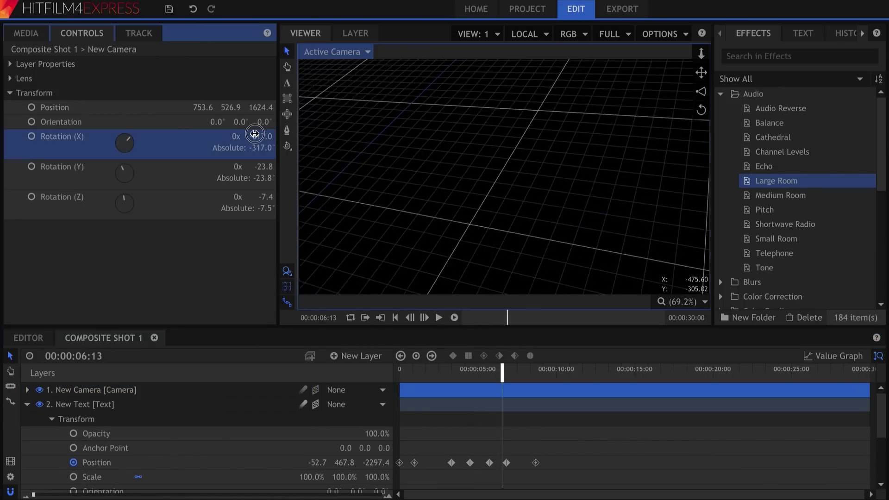
pyautogui.hotkey('ctrl', 'z')
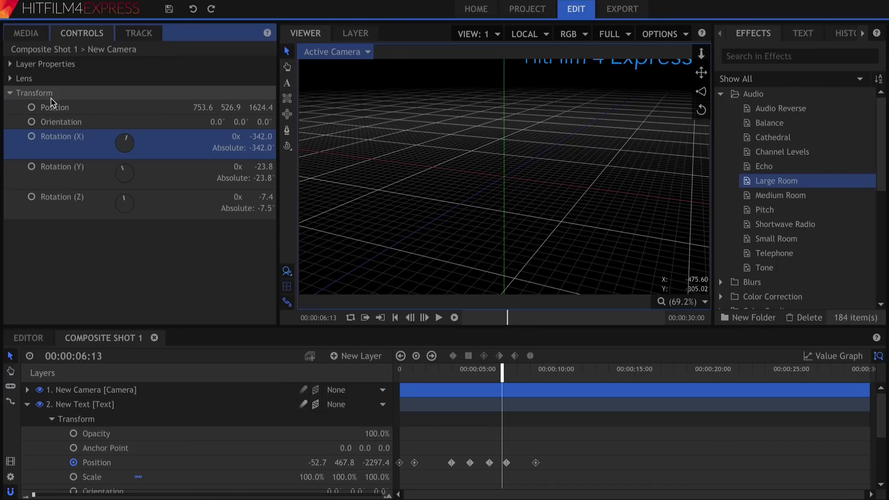
# - Set the camera's Alignment to Towards Layer on New Text and replay the shot from the start
pyautogui.click(10, 63)
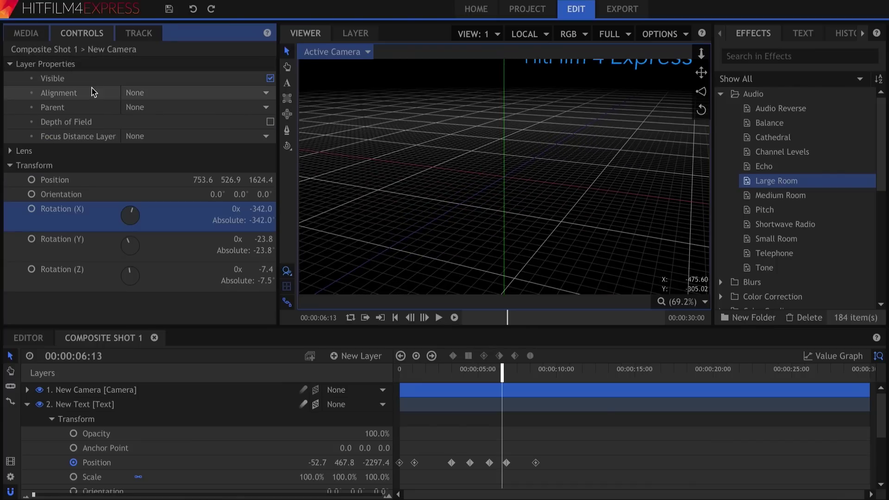
pyautogui.click(217, 95)
pyautogui.click(217, 132)
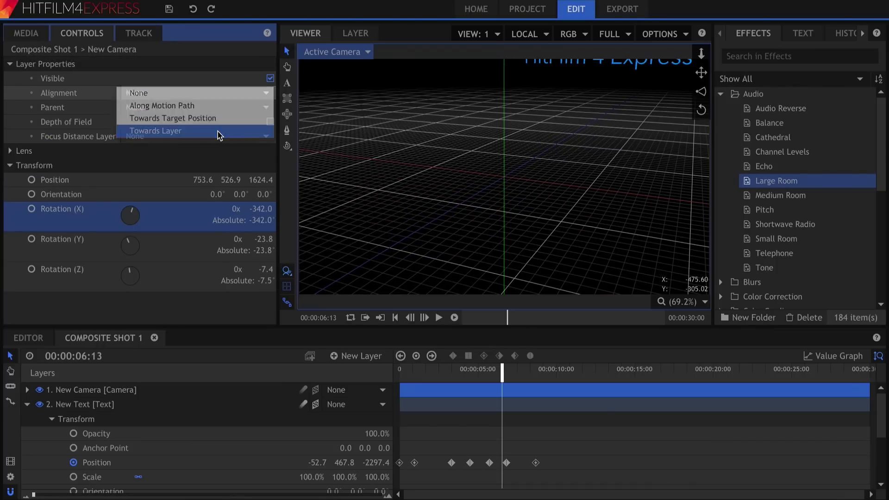
pyautogui.click(204, 107)
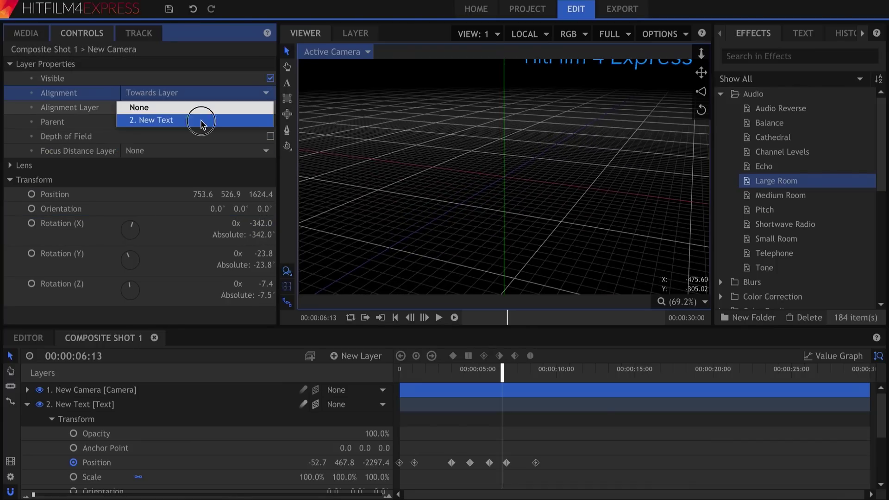
pyautogui.click(203, 121)
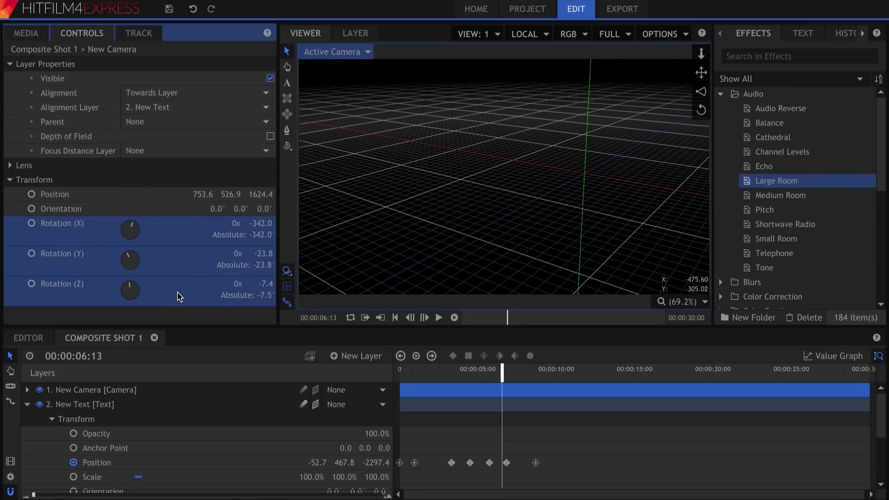
pyautogui.moveTo(450, 377); pyautogui.dragTo(360, 375)
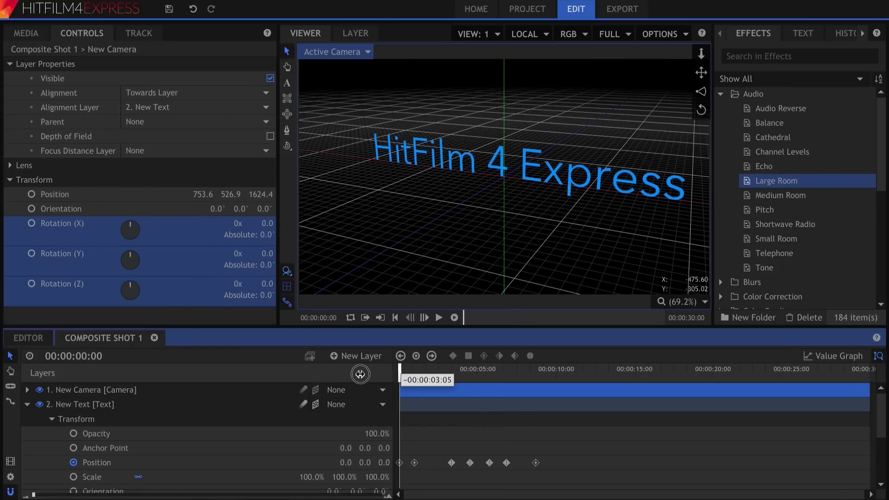
pyautogui.click(481, 443)
pyautogui.press('space')
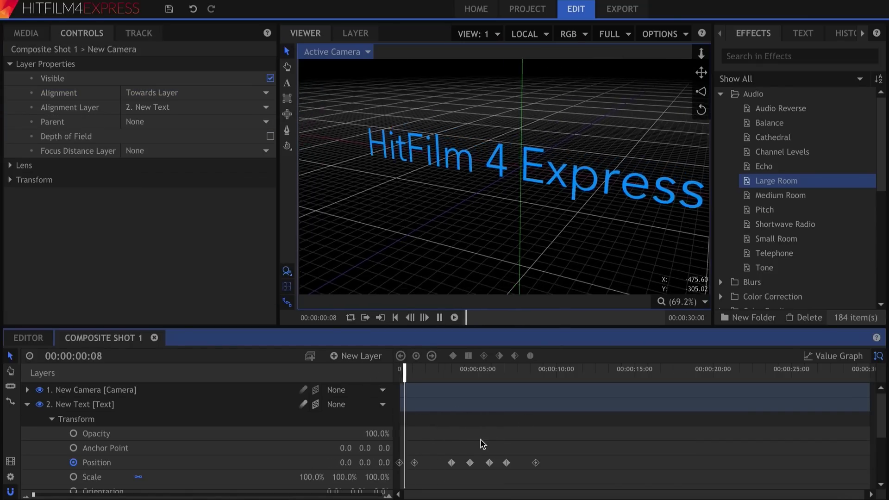